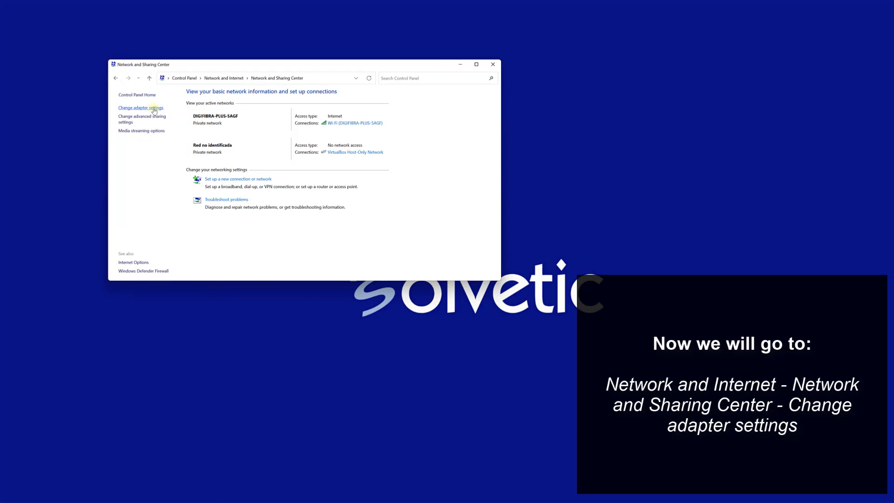
- Disable and re-enable the Ethernet adapter in the network adapter settings
{"action": "left_click", "coordinate": [154, 110]}
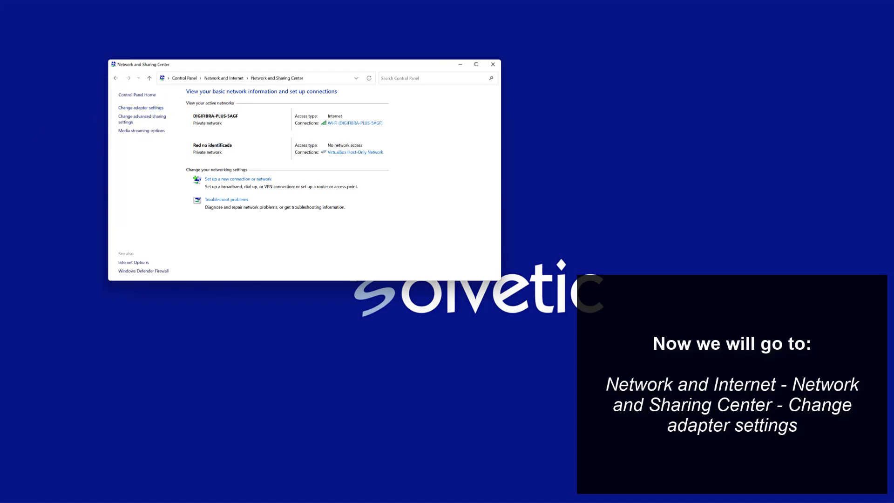
{"action": "left_click", "coordinate": [151, 109]}
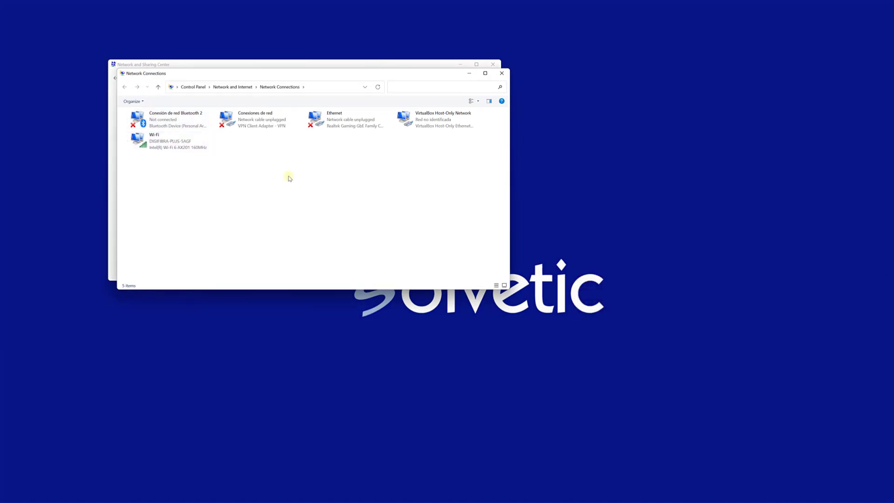
{"action": "left_click", "coordinate": [333, 125]}
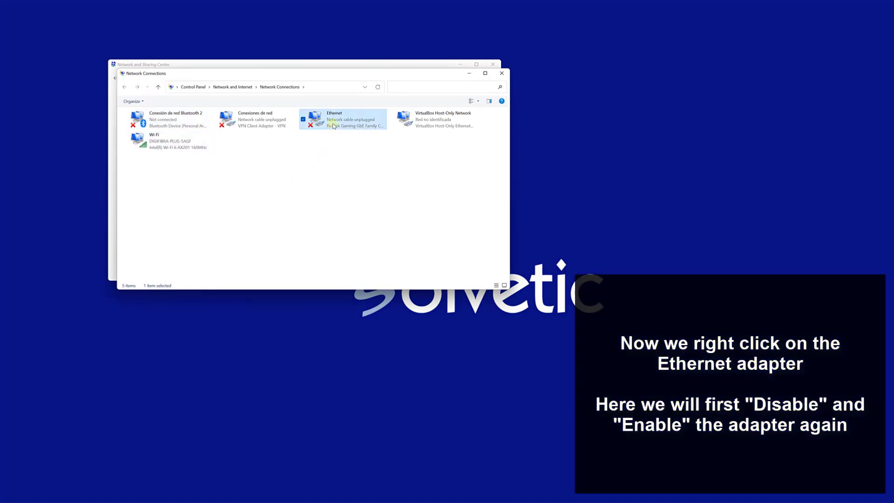
{"action": "right_click", "coordinate": [334, 118]}
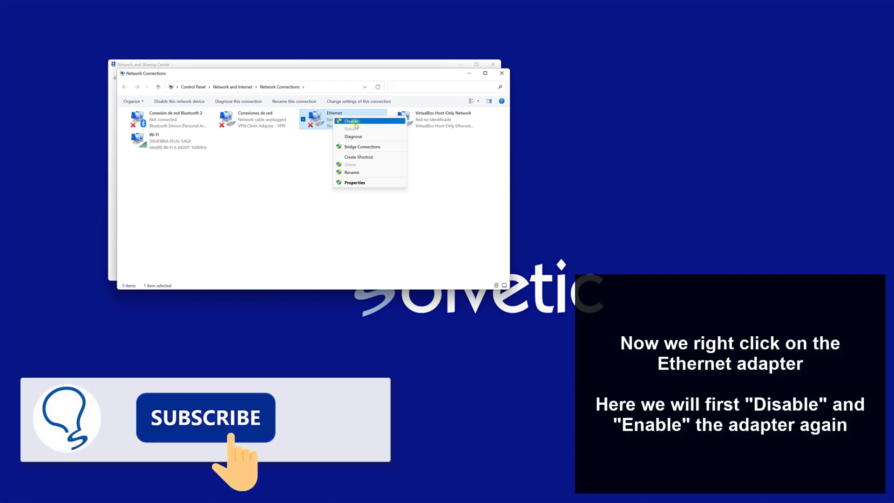
{"action": "left_click", "coordinate": [349, 122]}
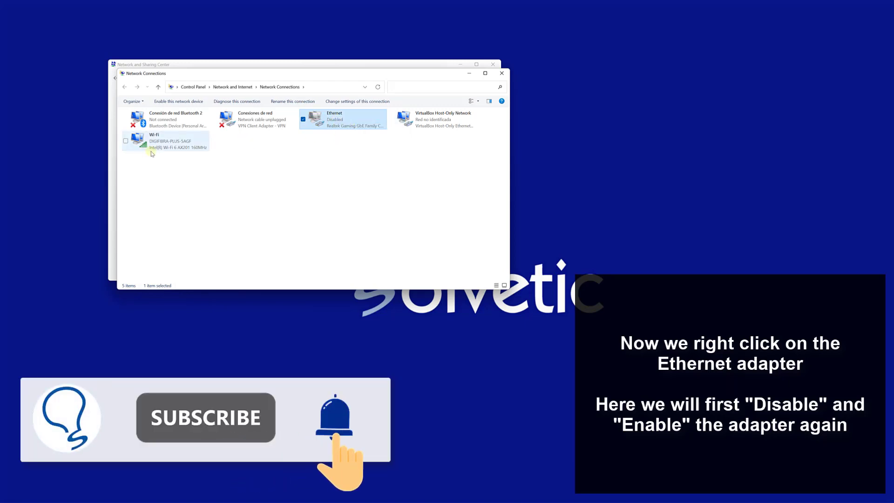
{"action": "right_click", "coordinate": [324, 124]}
{"action": "left_click", "coordinate": [340, 127]}
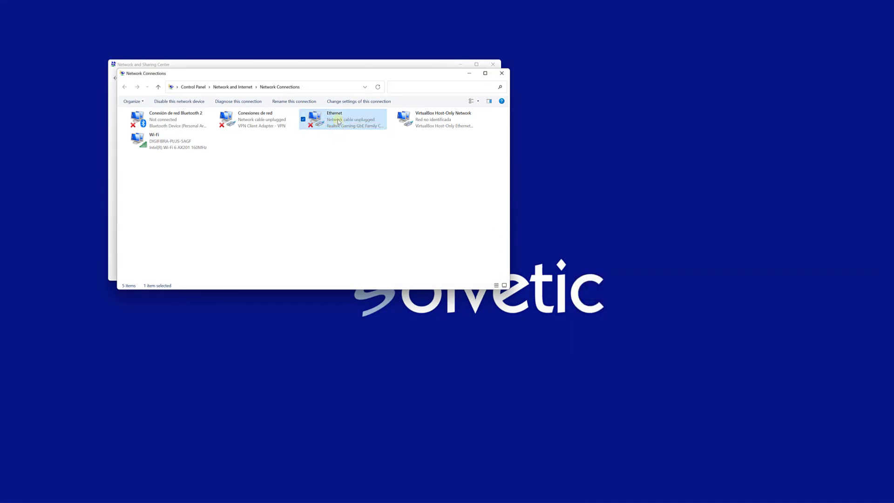
- Diagnose the Ethernet adapter, check whether the problem is fixed, and close the troubleshooter
{"action": "right_click", "coordinate": [339, 119]}
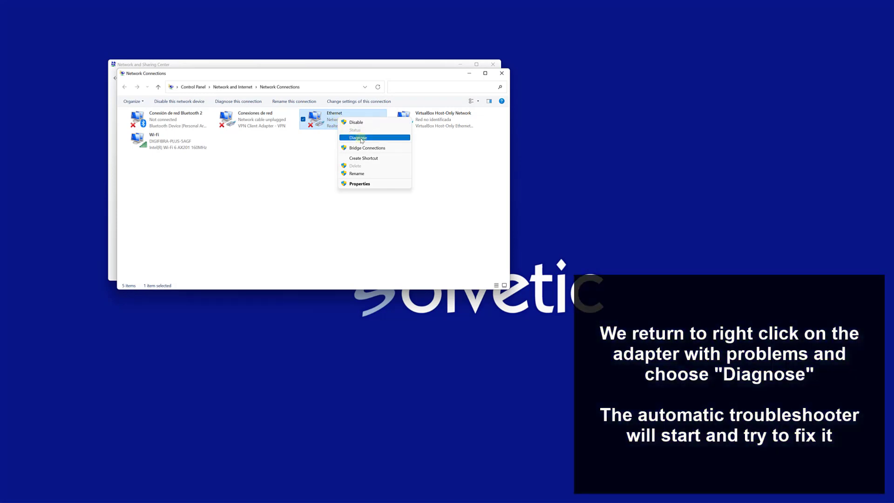
{"action": "left_click", "coordinate": [358, 137]}
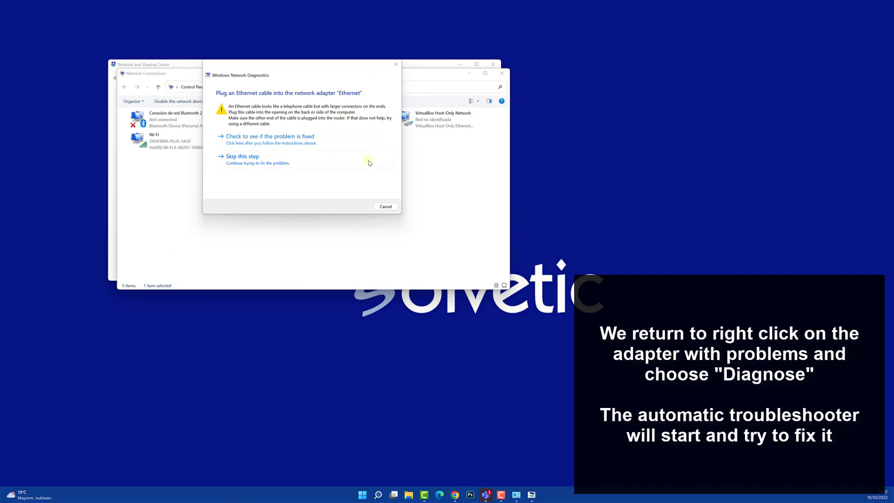
{"action": "left_click", "coordinate": [380, 181]}
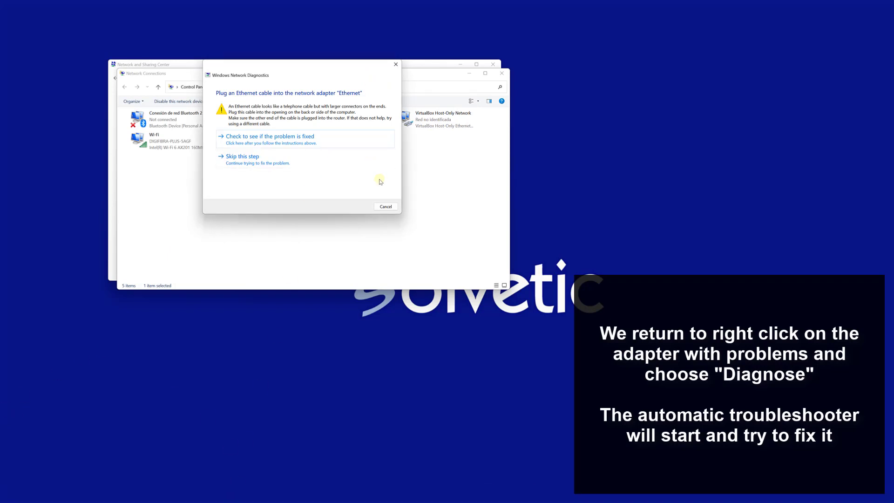
{"action": "left_click", "coordinate": [352, 145]}
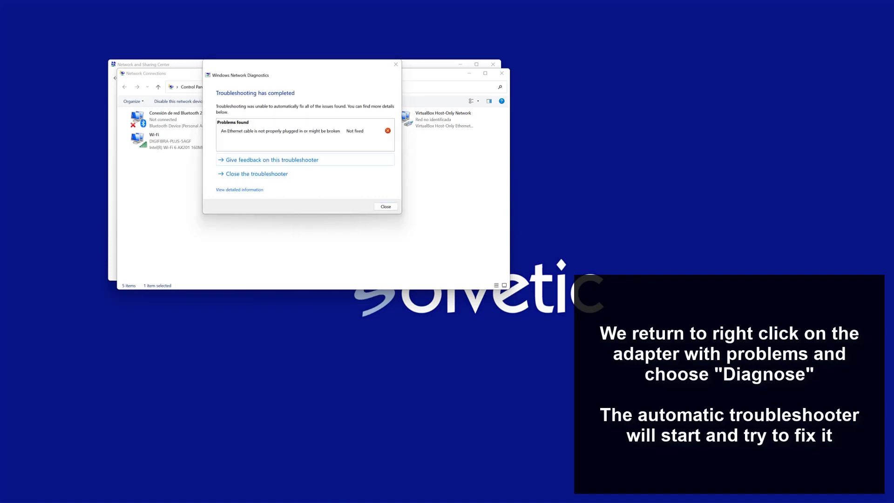
{"action": "left_click", "coordinate": [385, 206]}
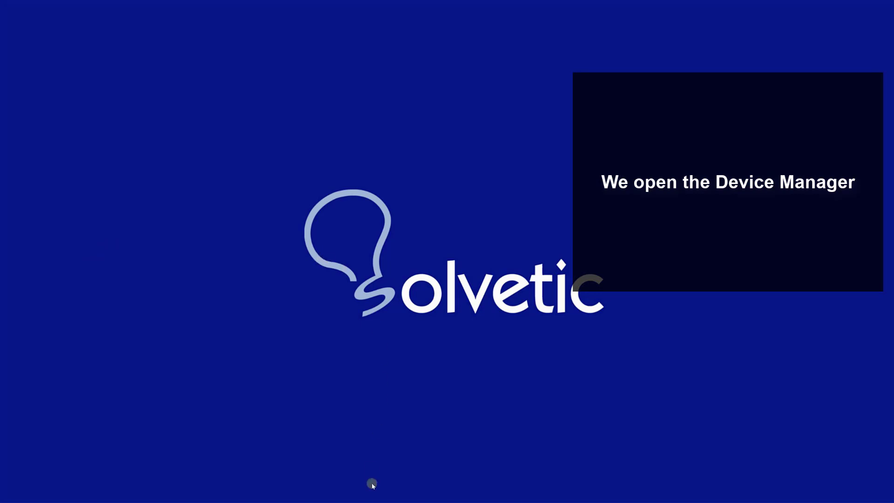
- Open Device Manager and expand the Network adapters category
{"action": "left_click", "coordinate": [394, 495]}
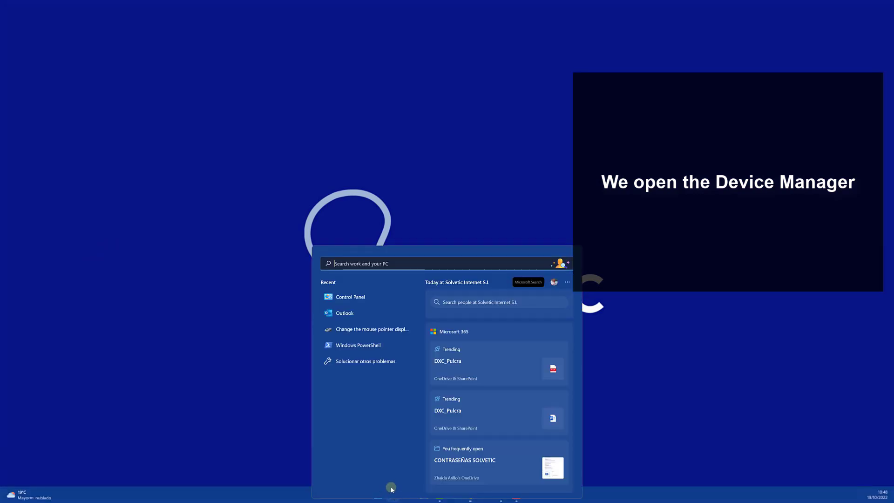
{"action": "type", "text": "device"}
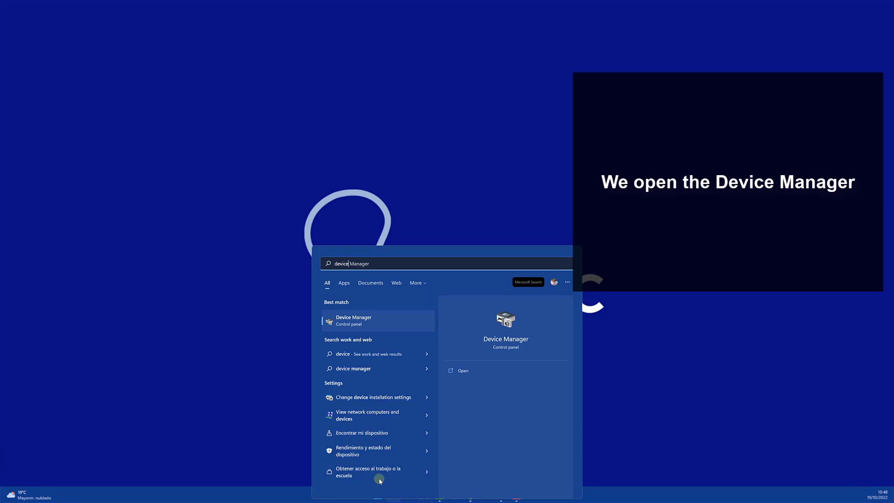
{"action": "left_click", "coordinate": [377, 331]}
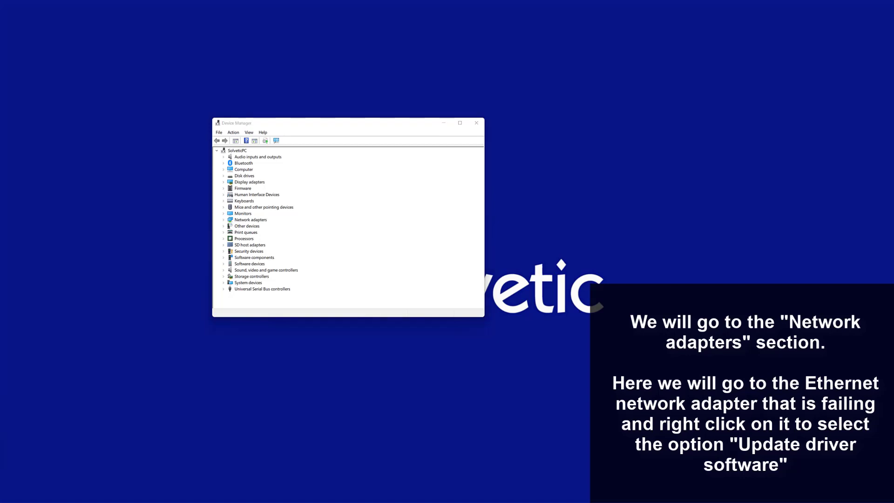
{"action": "left_click", "coordinate": [240, 221]}
{"action": "left_click", "coordinate": [224, 220]}
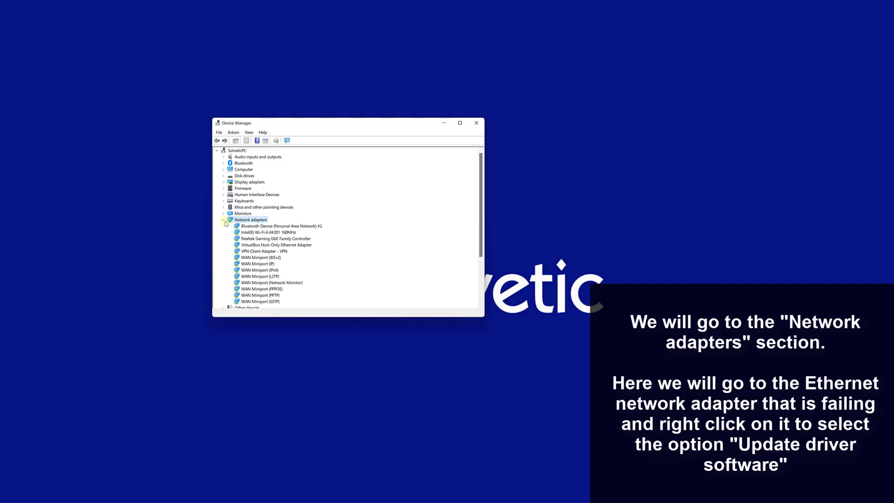
- Update the Realtek Gaming GbE Family Controller driver by searching automatically for drivers, and close the wizard
{"action": "left_click", "coordinate": [272, 240]}
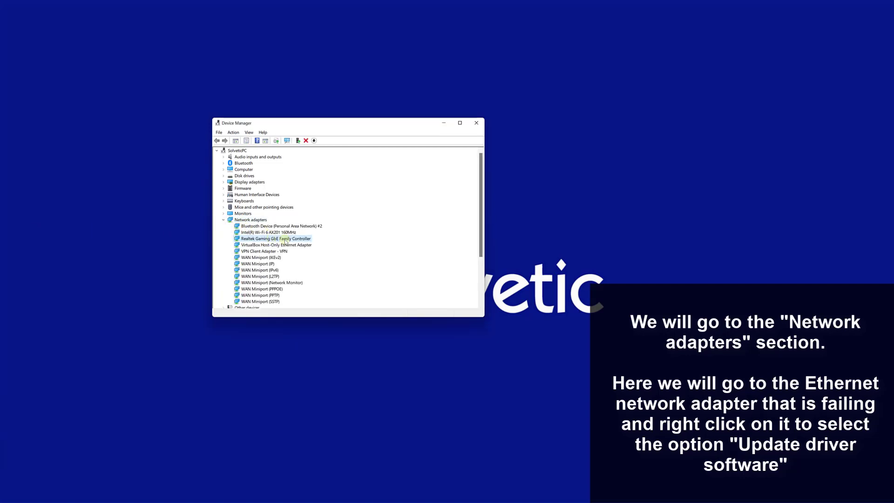
{"action": "scroll", "coordinate": [285, 240], "scroll_direction": "down", "scroll_amount": 2}
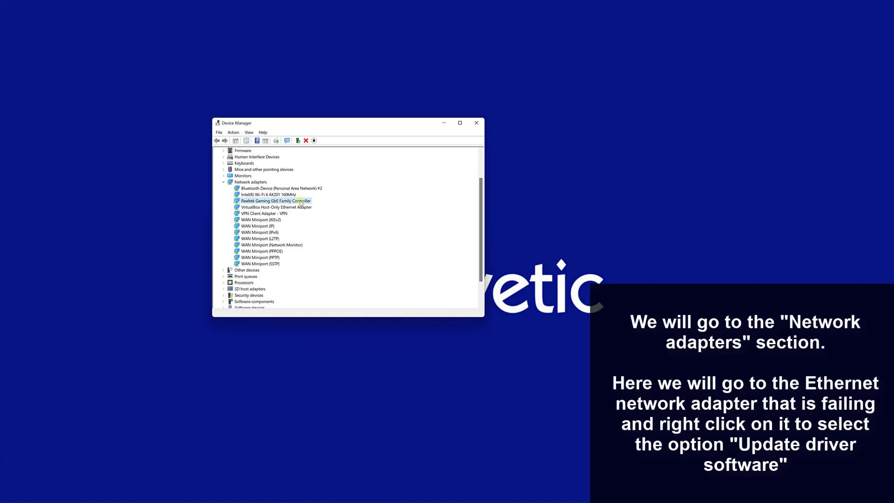
{"action": "right_click", "coordinate": [303, 202]}
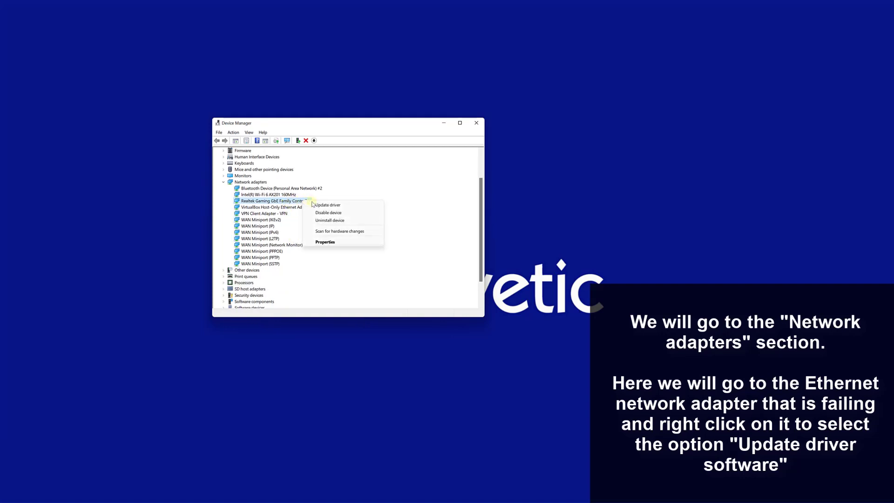
{"action": "left_click", "coordinate": [321, 205]}
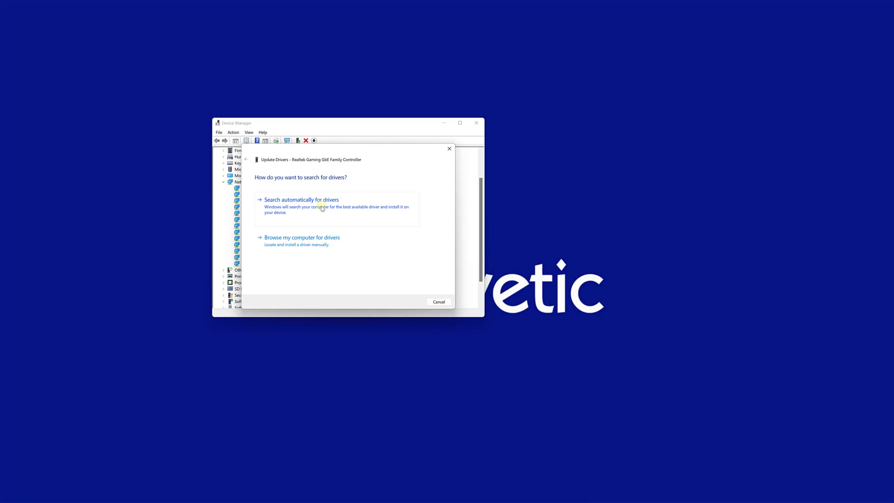
{"action": "left_click", "coordinate": [361, 211]}
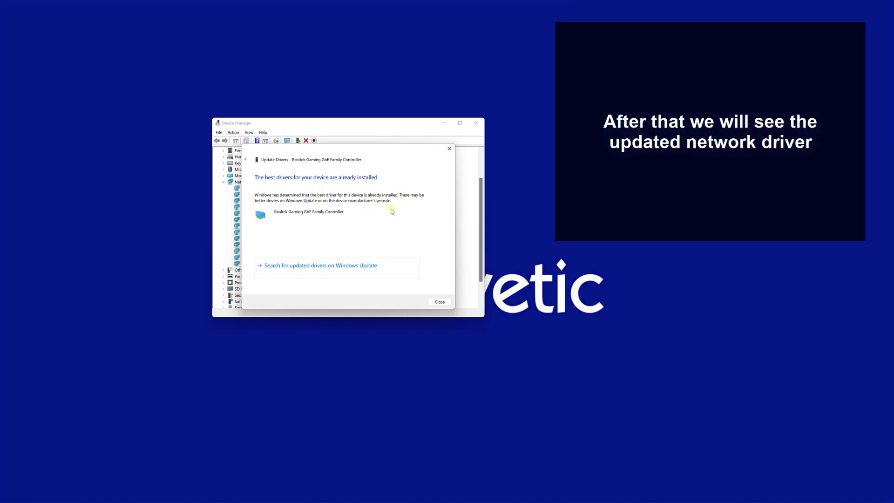
{"action": "left_click", "coordinate": [439, 302]}
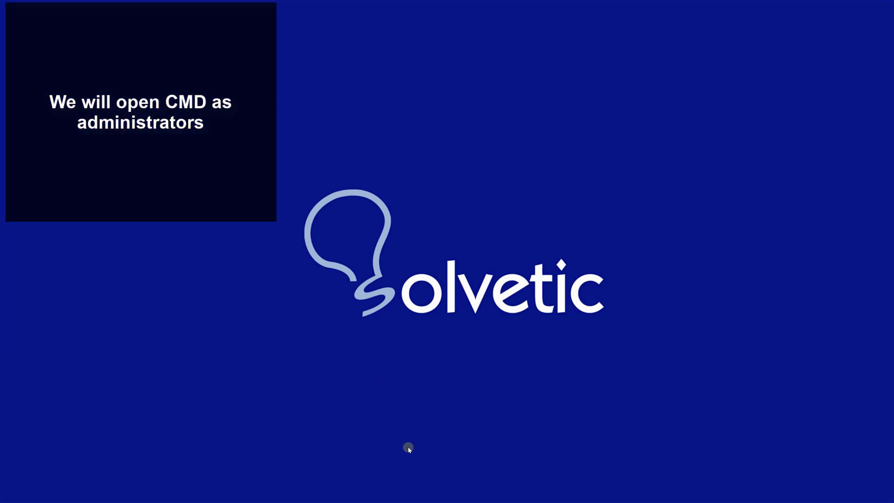
- Search for cmd and open Command Prompt as administrator
{"action": "left_click", "coordinate": [393, 494]}
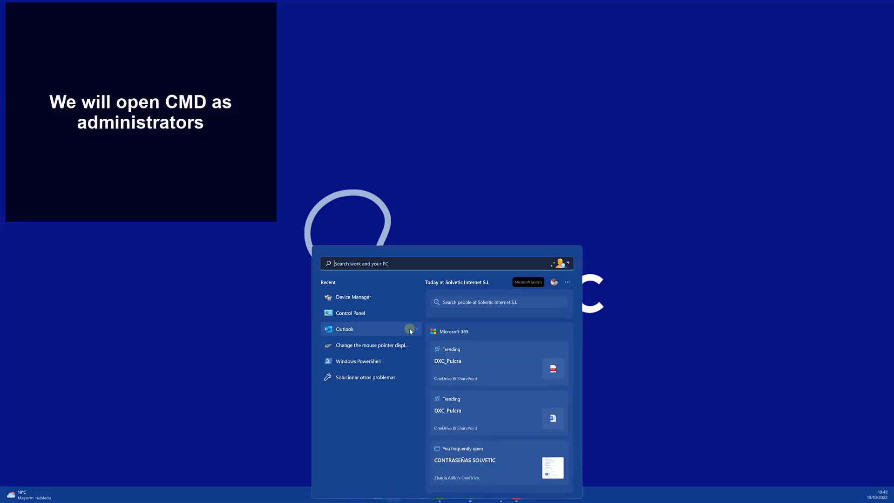
{"action": "type", "text": "cmd"}
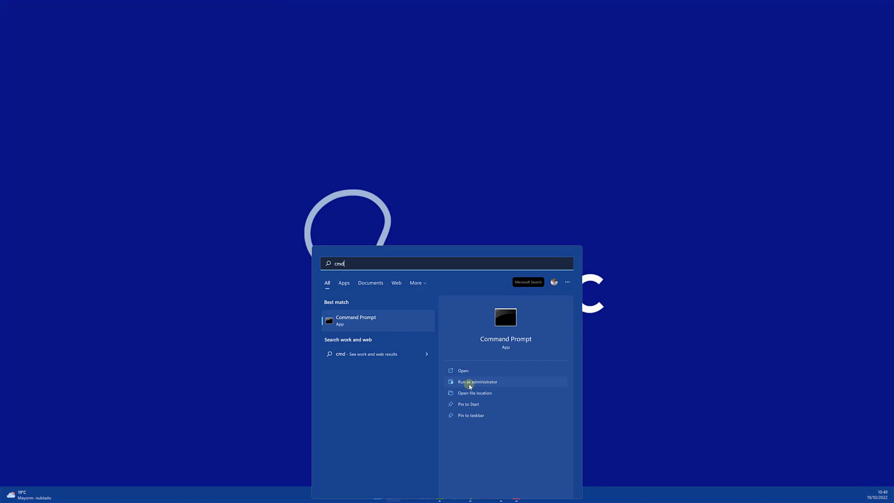
{"action": "left_click", "coordinate": [470, 383]}
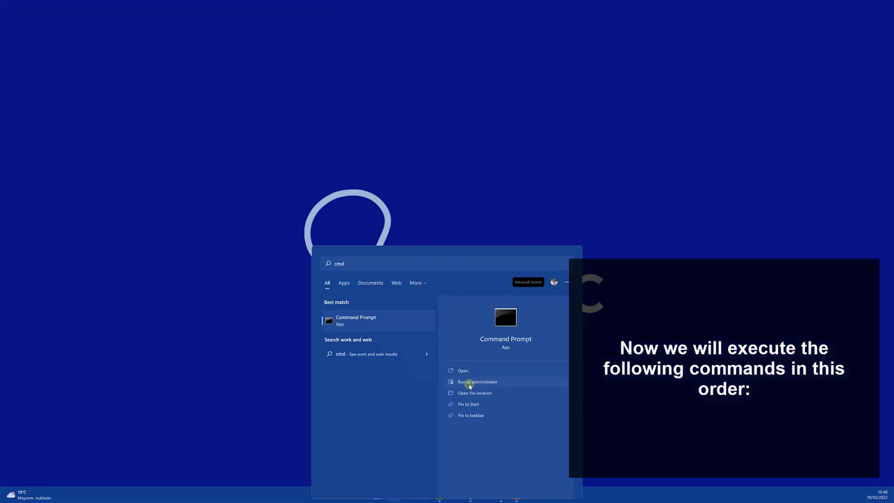
{"action": "left_click", "coordinate": [470, 383]}
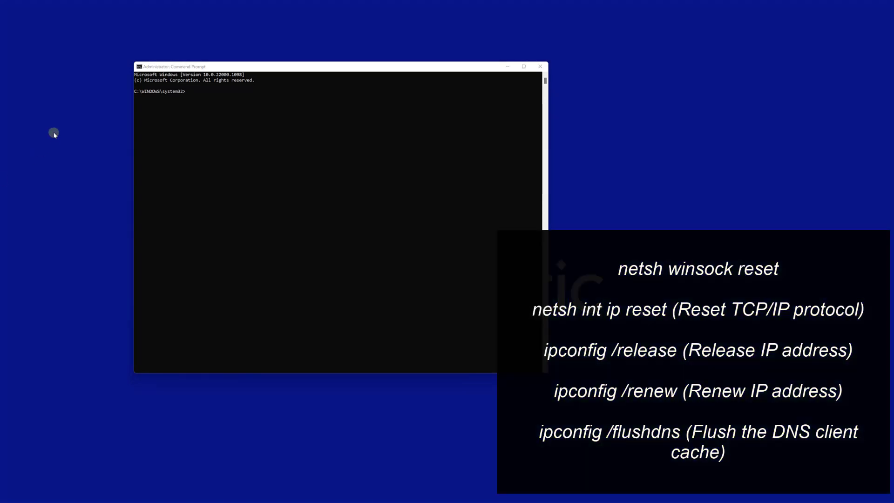
- Reset Winsock and the TCP/IP protocol by running "netsh winsock reset" and "netsh int ip reset"
{"action": "left_click", "coordinate": [280, 70]}
{"action": "type", "text": "netsh winsock reset"}
{"action": "key", "text": "Return"}
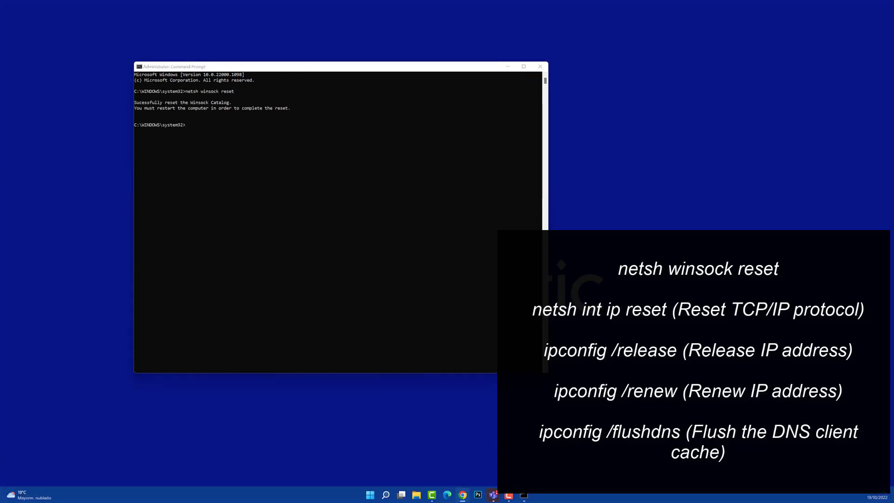
{"action": "left_click", "coordinate": [260, 67]}
{"action": "type", "text": "netsh int ip reset"}
{"action": "key", "text": "Return"}
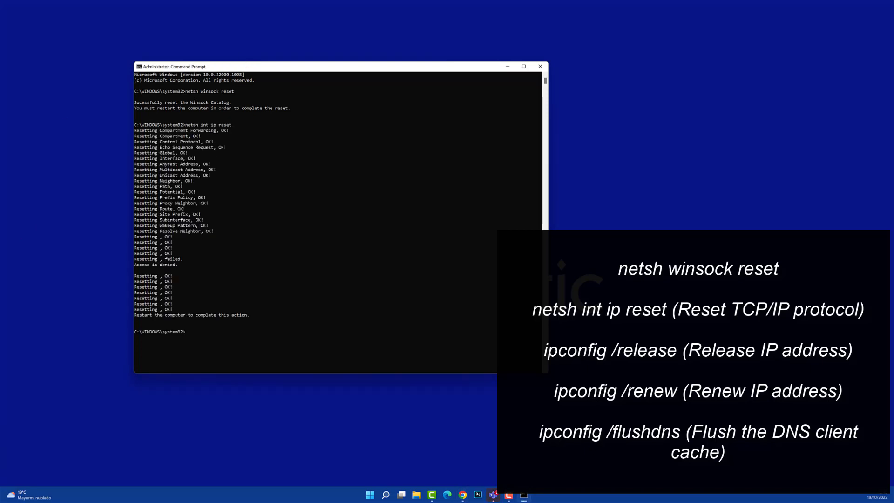
- Release and renew the IP address by running "ipconfig /release" and "ipconfig /renew"
{"action": "key", "text": "alt+Tab"}
{"action": "left_click", "coordinate": [263, 68]}
{"action": "type", "text": "ipconfig /release"}
{"action": "key", "text": "Return"}
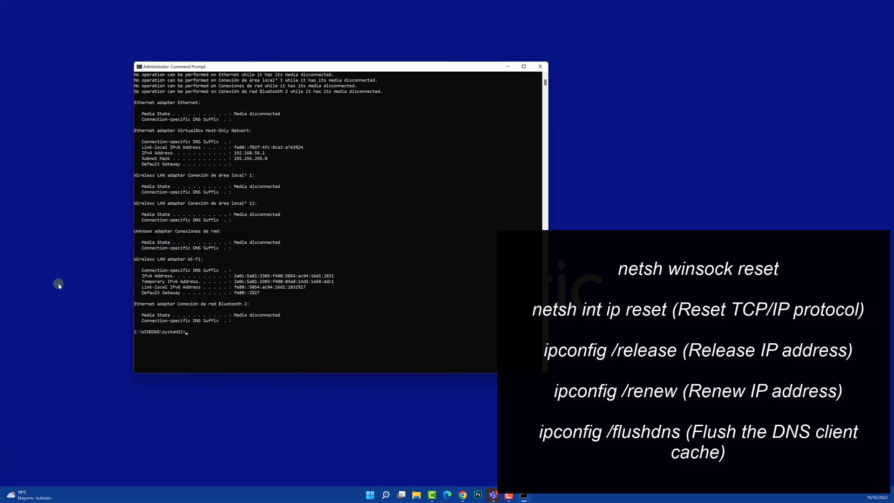
{"action": "key", "text": "alt+Tab"}
{"action": "left_click", "coordinate": [260, 68]}
{"action": "type", "text": "ipconfig /renew"}
{"action": "key", "text": "Return"}
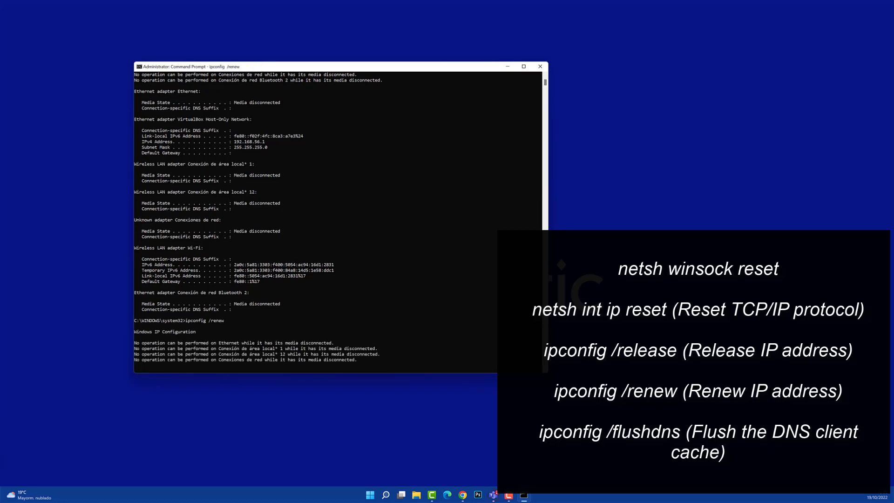
- Flush the DNS client cache by running "ipconfig /flushdns", and close the Command Prompt
{"action": "key", "text": "alt+Tab"}
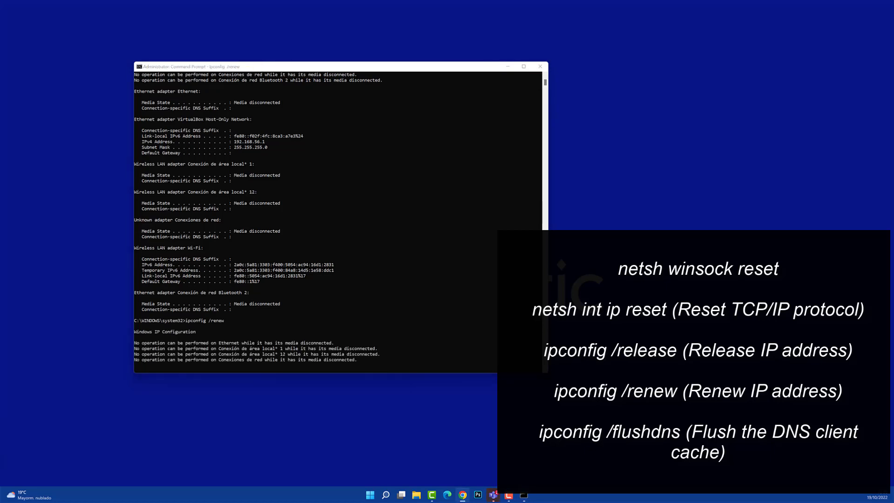
{"action": "left_click", "coordinate": [266, 70]}
{"action": "scroll", "coordinate": [383, 227], "scroll_direction": "down", "scroll_amount": 1}
{"action": "scroll", "coordinate": [382, 226], "scroll_direction": "down", "scroll_amount": 1}
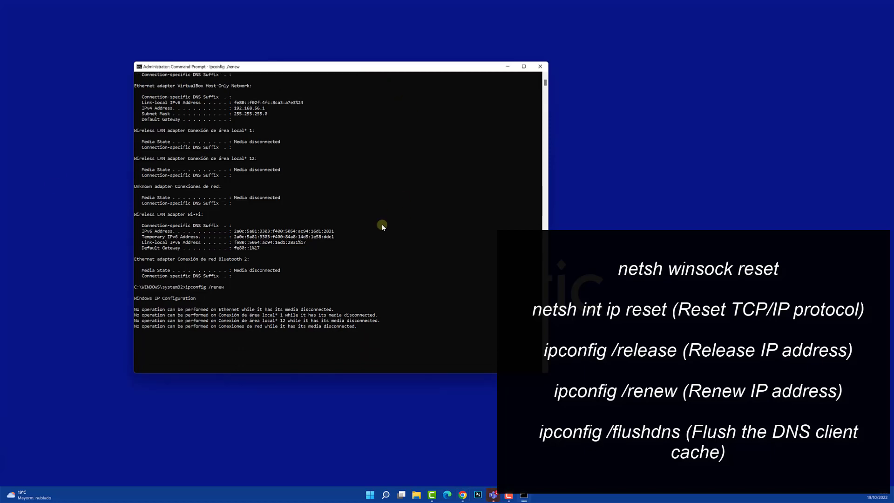
{"action": "type", "text": "ipconfig /flushdns"}
{"action": "scroll", "coordinate": [367, 263], "scroll_direction": "down", "scroll_amount": 4}
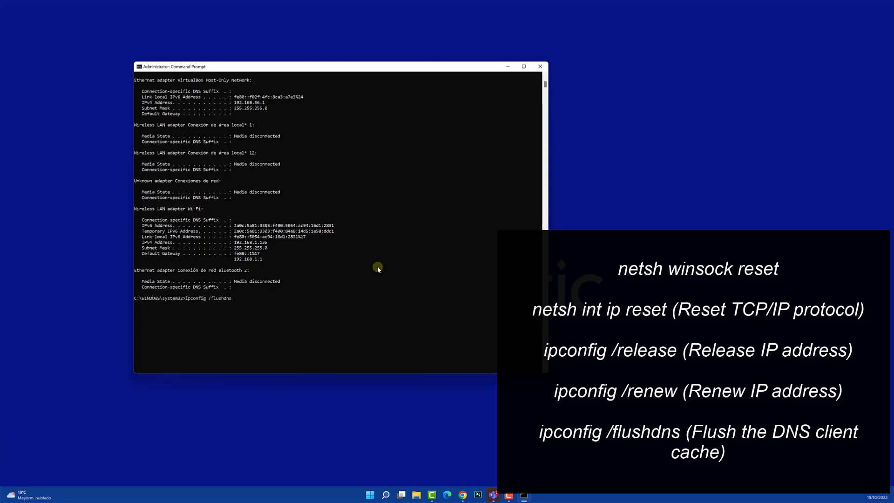
{"action": "key", "text": "Return"}
{"action": "scroll", "coordinate": [372, 266], "scroll_direction": "down", "scroll_amount": 3}
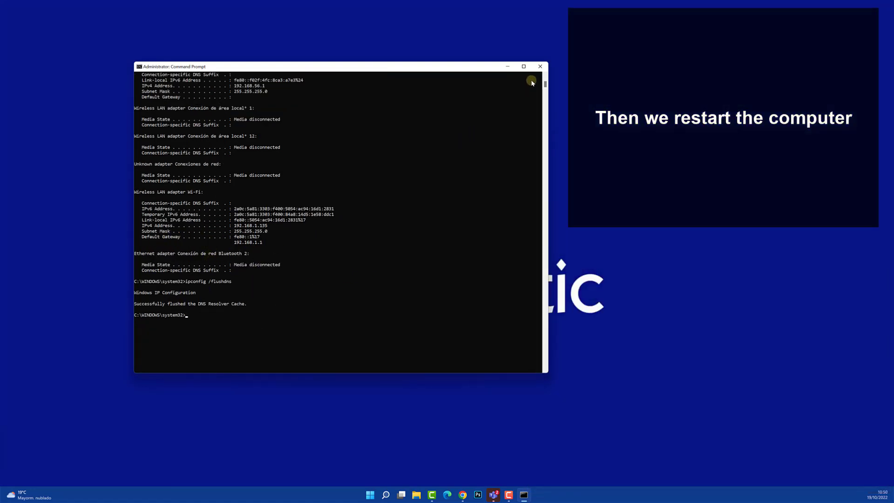
{"action": "left_click", "coordinate": [540, 66]}
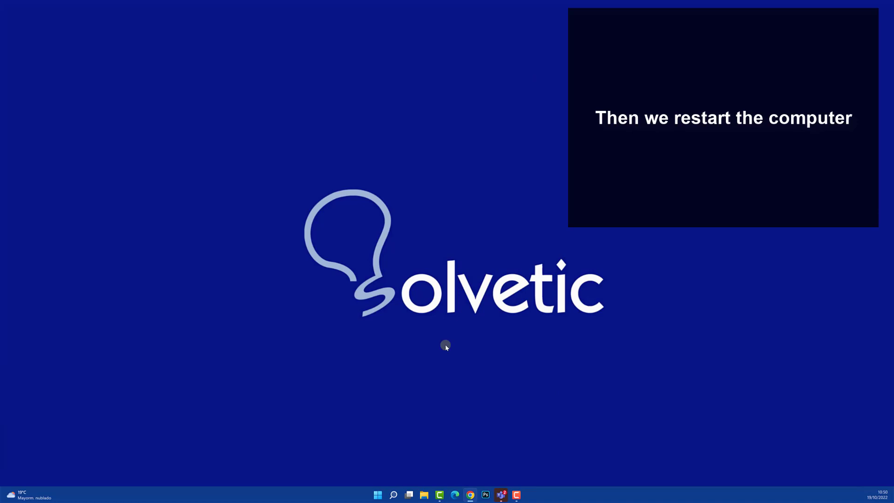
- Restart the computer
{"action": "left_click", "coordinate": [378, 495]}
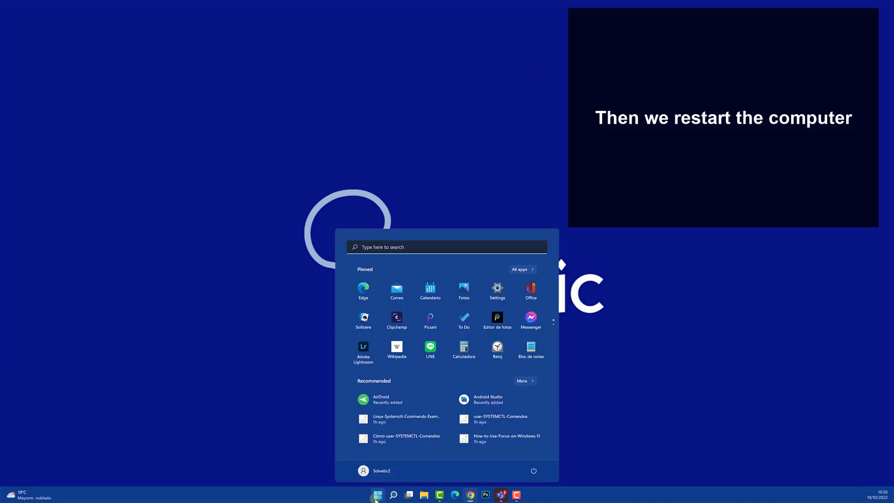
{"action": "left_click", "coordinate": [534, 470]}
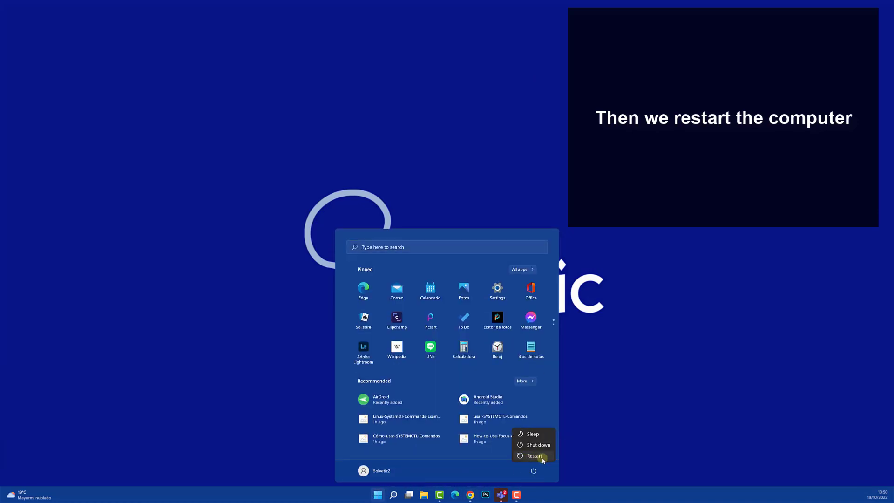
{"action": "left_click", "coordinate": [531, 456]}
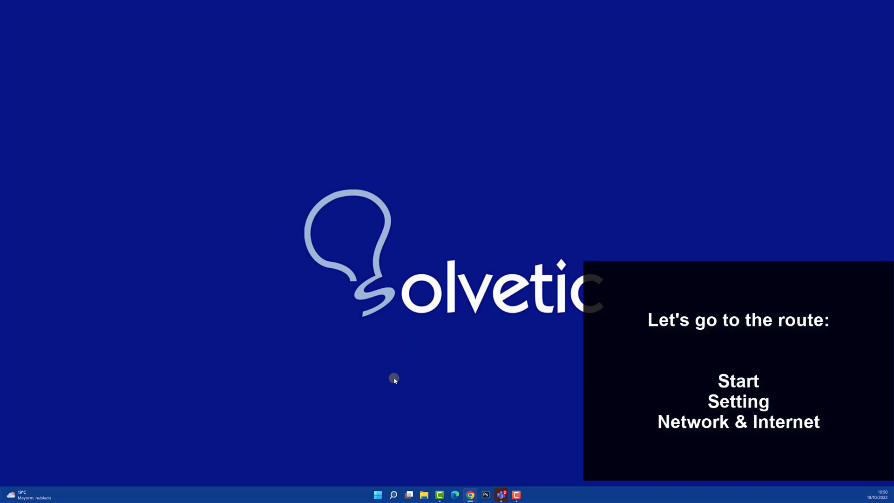
- Open the Network reset page within the advanced network settings of Windows Settings
{"action": "left_click", "coordinate": [378, 494]}
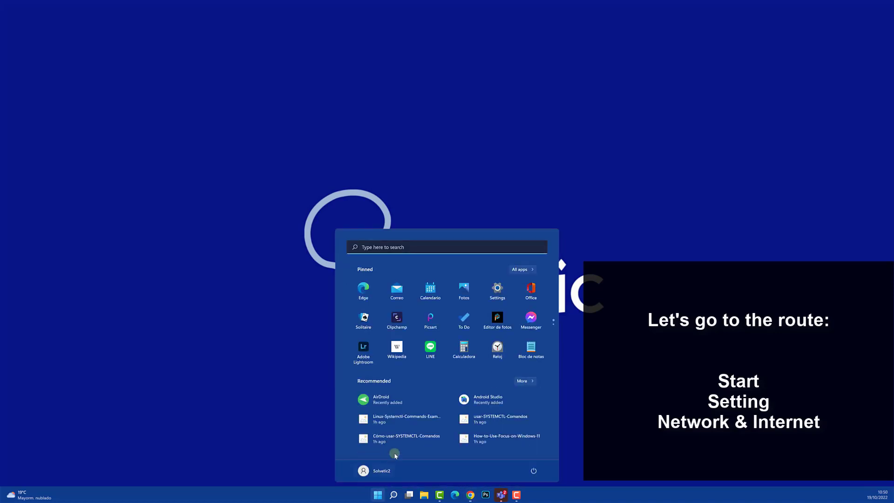
{"action": "left_click", "coordinate": [496, 297]}
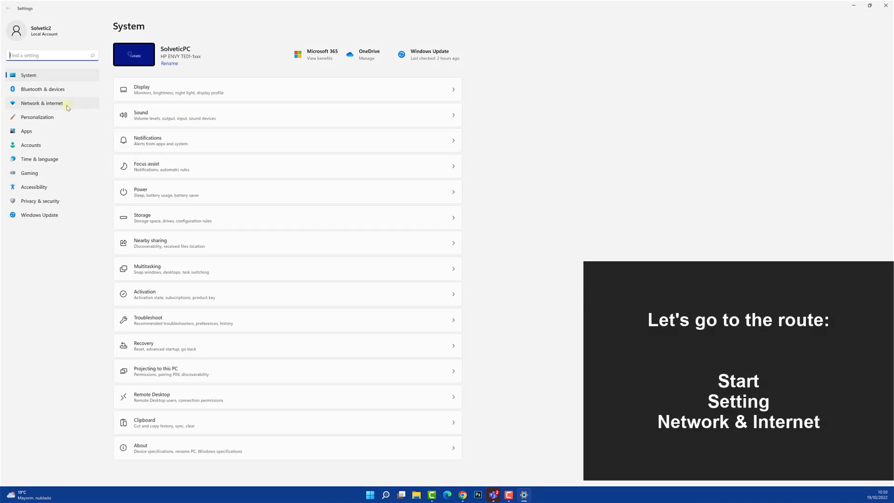
{"action": "left_click", "coordinate": [49, 103]}
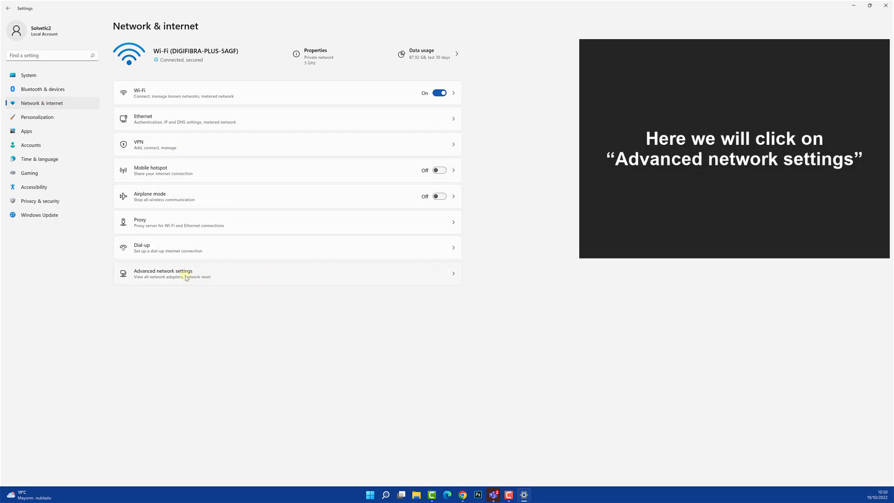
{"action": "left_click", "coordinate": [186, 278]}
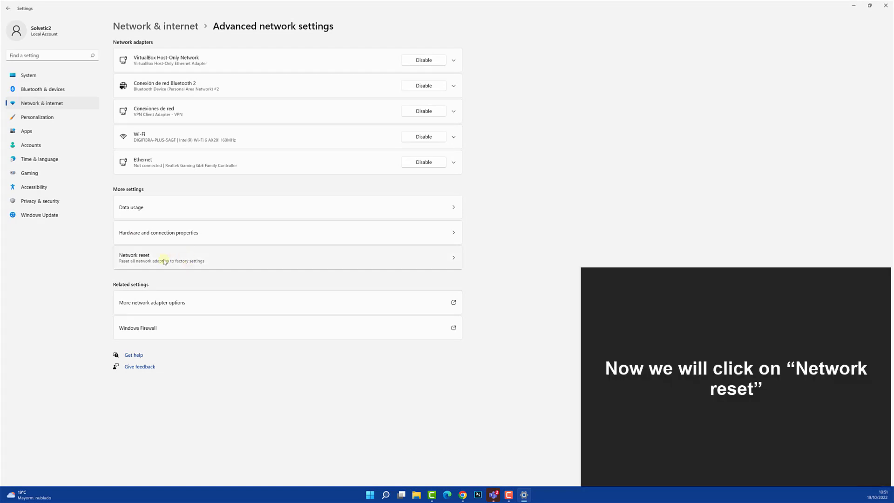
{"action": "left_click", "coordinate": [217, 263]}
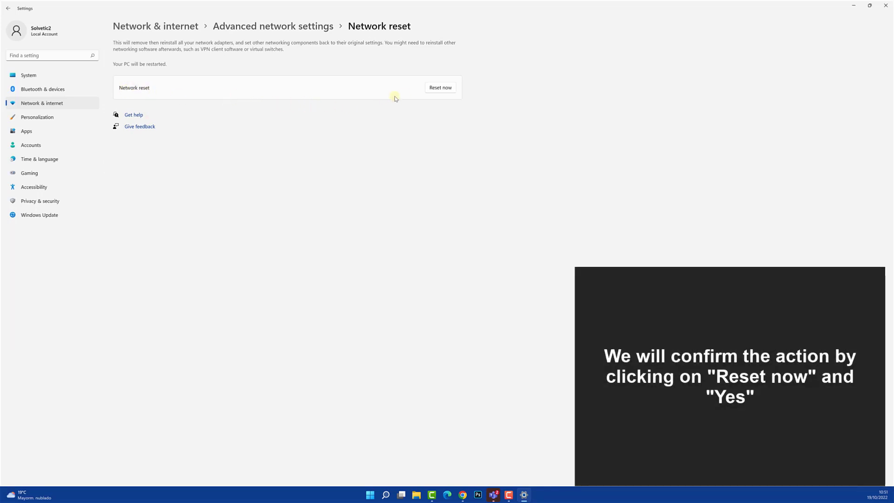
- Start the network reset, dismiss its confirmation without resetting, and close Settings
{"action": "left_click", "coordinate": [438, 89]}
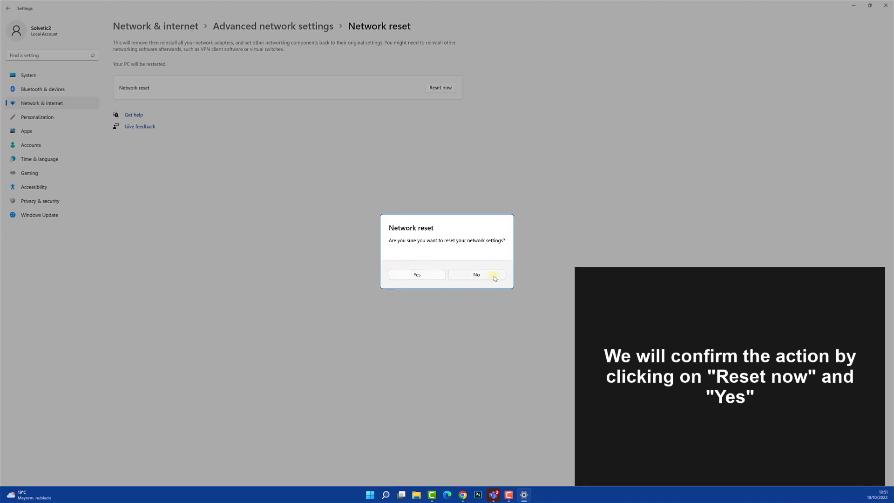
{"action": "key", "text": "Escape"}
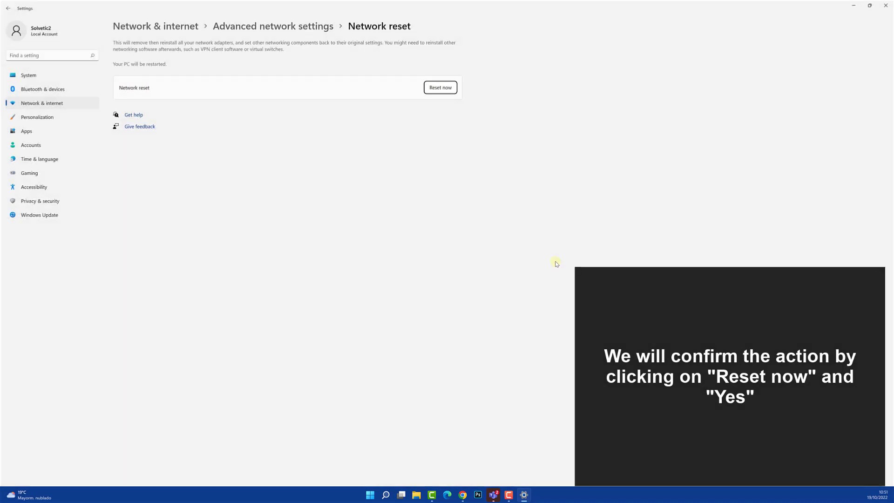
{"action": "left_click", "coordinate": [886, 6]}
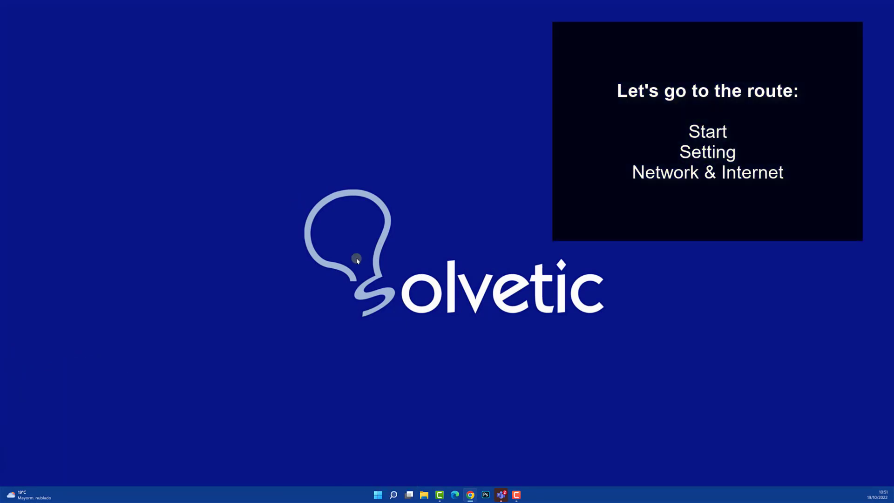
- Reopen Settings and open the Ethernet connection's properties under Network & internet
{"action": "left_click", "coordinate": [378, 495]}
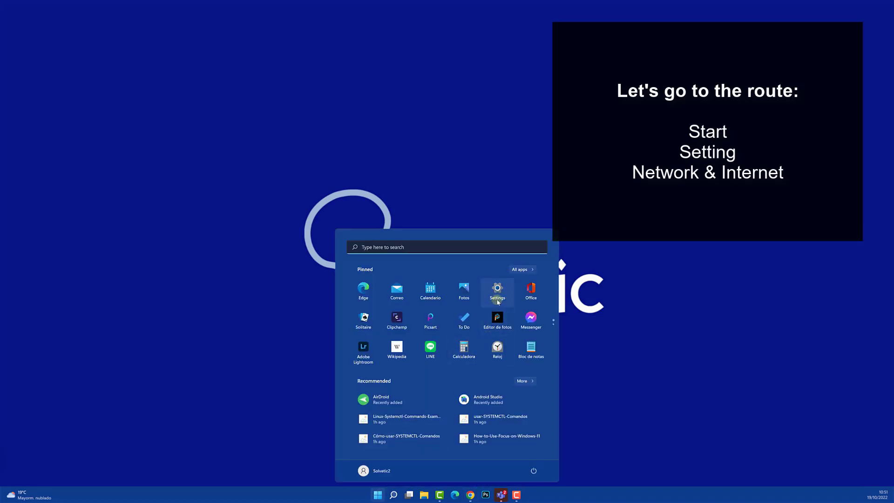
{"action": "left_click", "coordinate": [497, 293]}
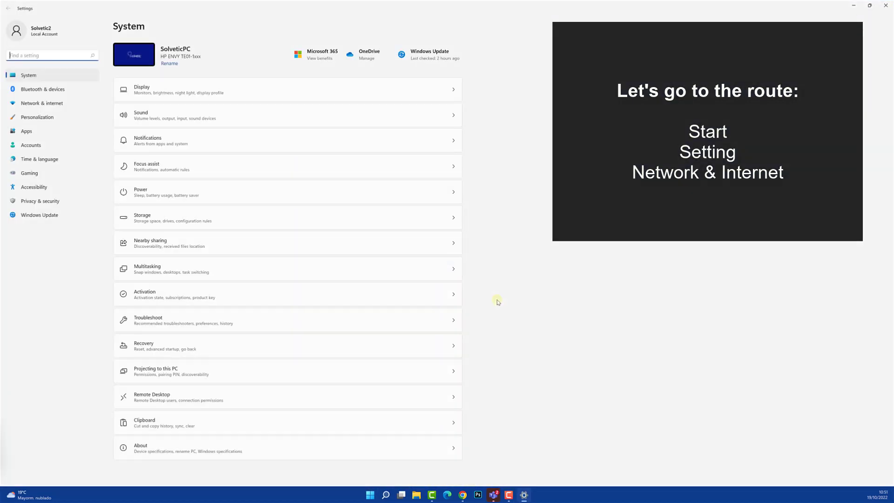
{"action": "left_click", "coordinate": [55, 107]}
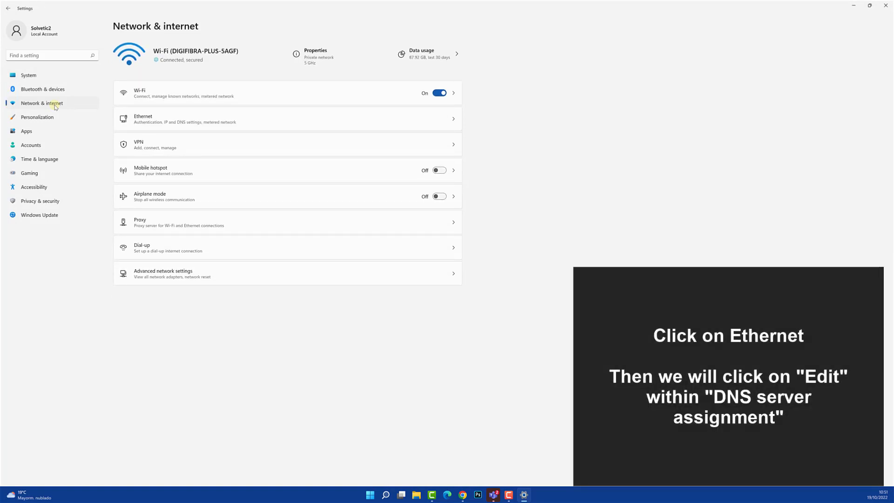
{"action": "left_click", "coordinate": [157, 122]}
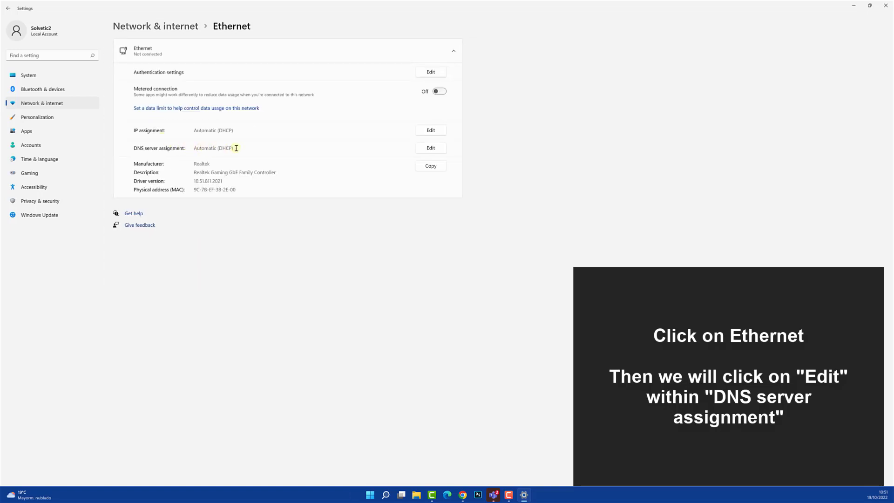
- Set the Ethernet DNS server assignment to Manual and turn IPv4 on
{"action": "left_click", "coordinate": [427, 149]}
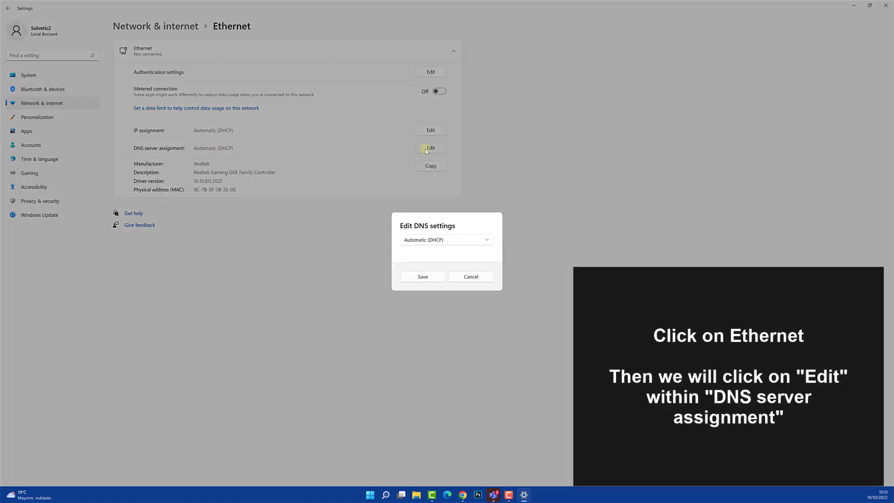
{"action": "left_click", "coordinate": [428, 241]}
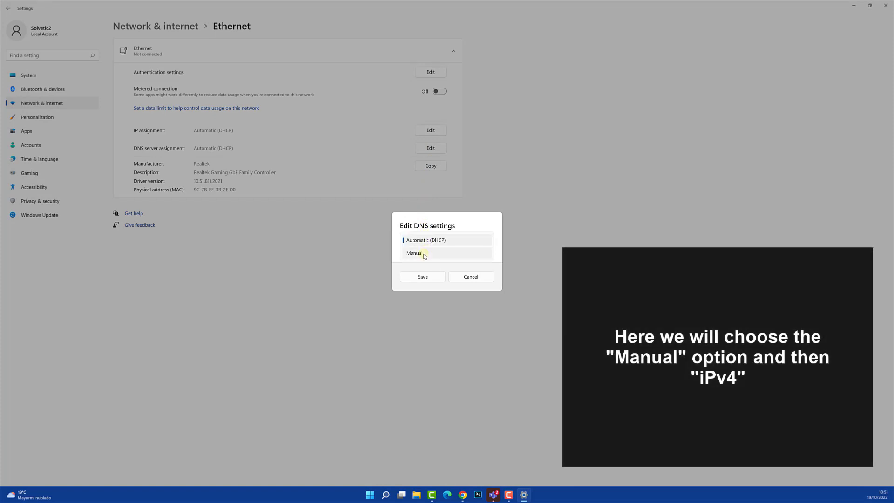
{"action": "left_click", "coordinate": [416, 254]}
{"action": "left_click", "coordinate": [412, 247]}
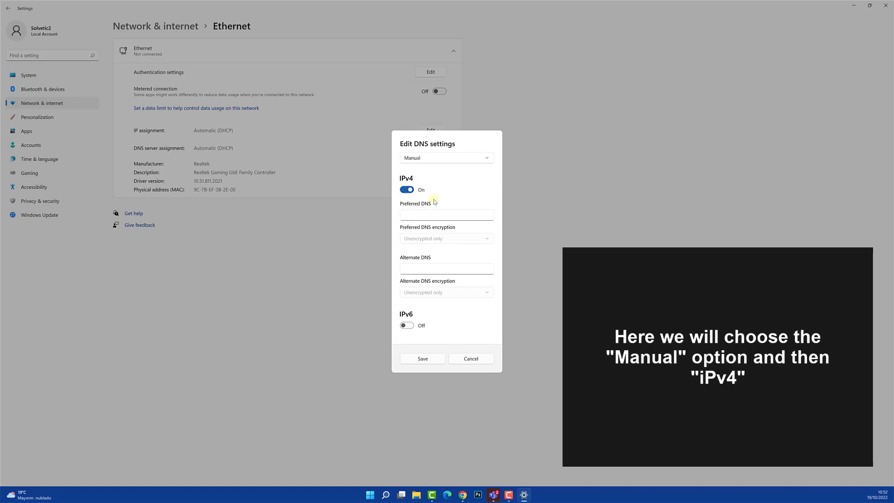
- Set the preferred DNS to 8.8.8.8 and the alternate DNS to 8.8.4.4, save the settings, and close Settings
{"action": "left_click", "coordinate": [431, 214]}
{"action": "type", "text": "8.8.8.8"}
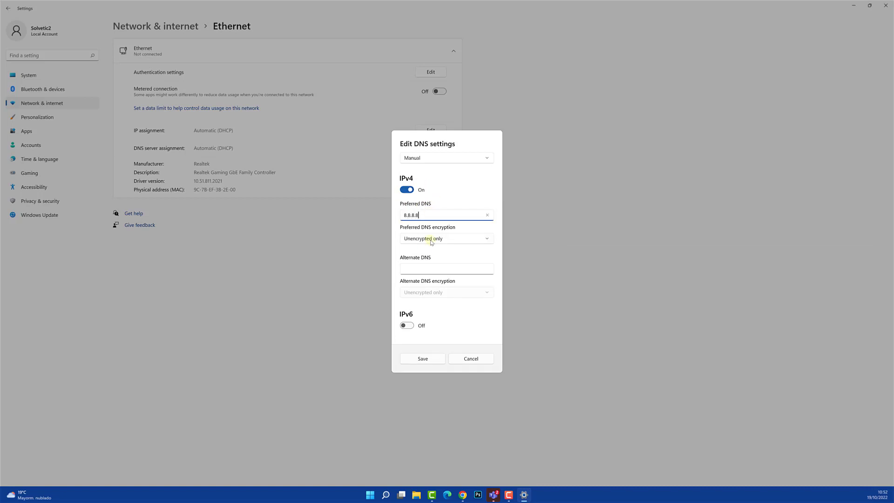
{"action": "left_click", "coordinate": [428, 264]}
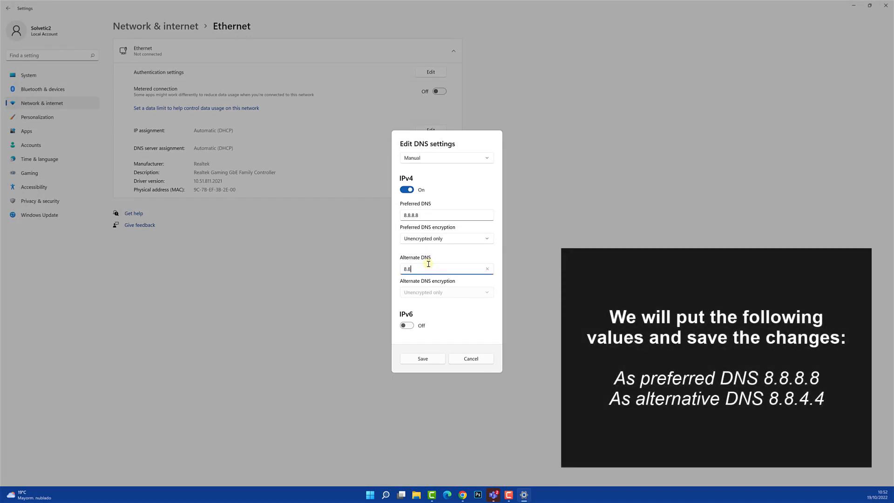
{"action": "type", "text": "8.8.4.4"}
{"action": "left_click", "coordinate": [423, 360]}
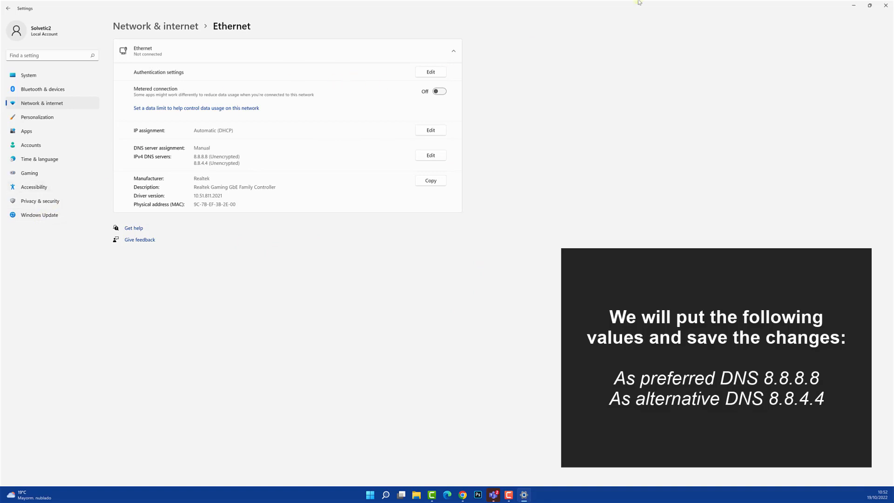
{"action": "left_click", "coordinate": [886, 5]}
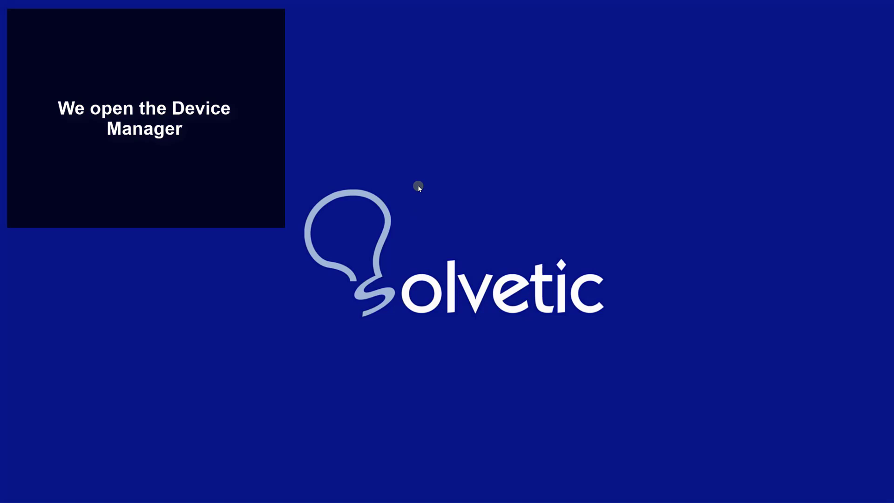
- Open Device Manager and uninstall the Realtek Gaming GbE Family Controller from the network adapters
{"action": "mouse_move", "coordinate": [419, 501]}
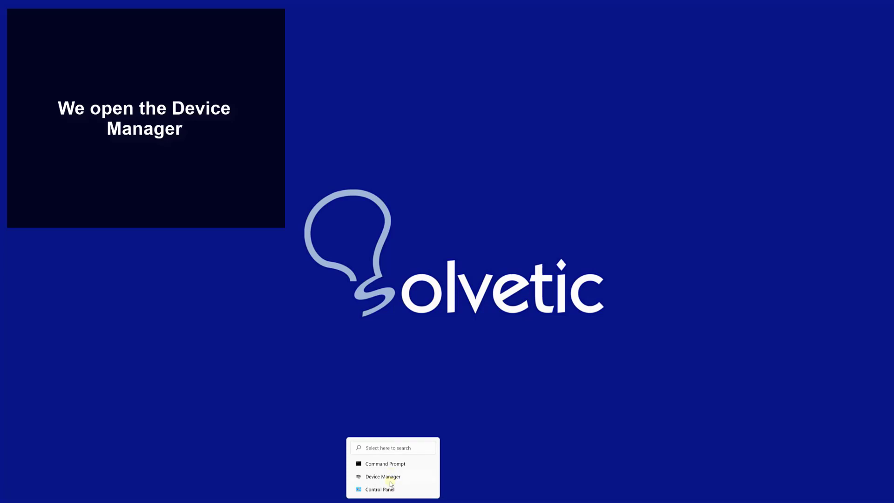
{"action": "left_click", "coordinate": [390, 481]}
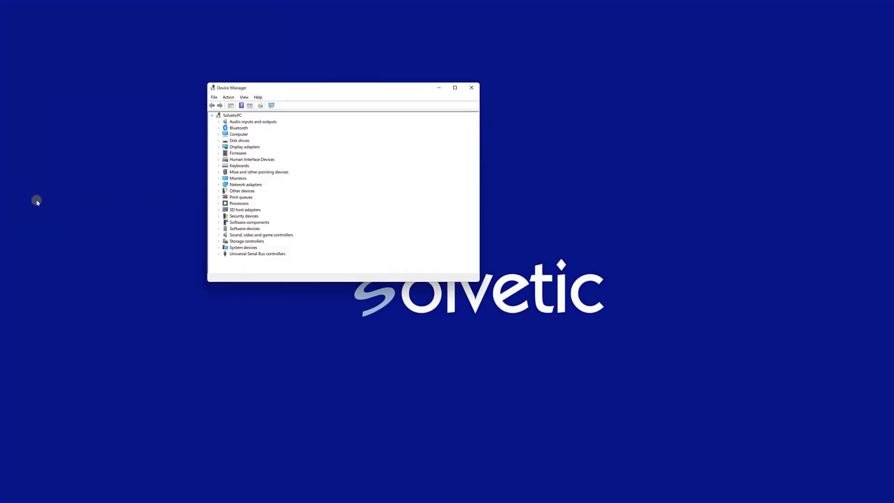
{"action": "left_click", "coordinate": [218, 185]}
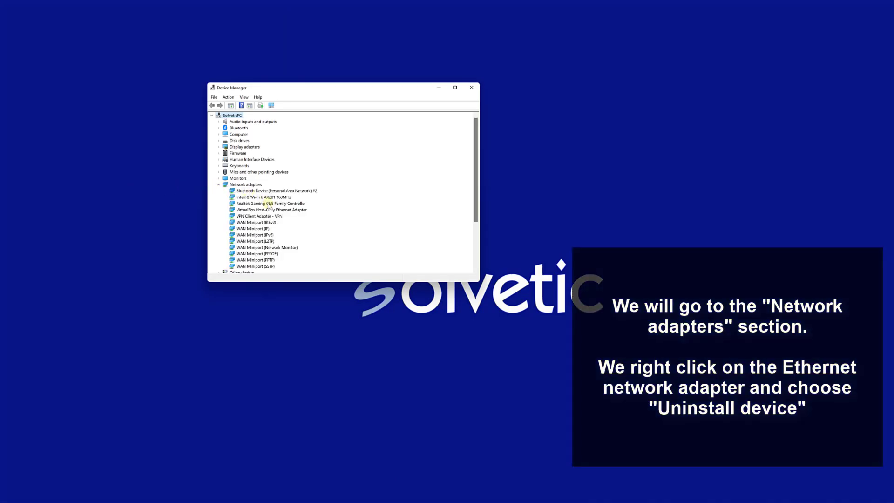
{"action": "left_click", "coordinate": [271, 204]}
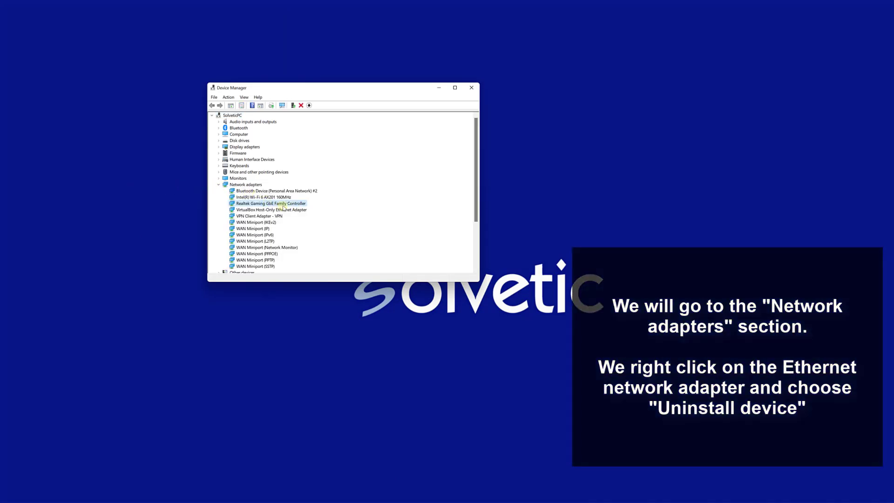
{"action": "right_click", "coordinate": [283, 207]}
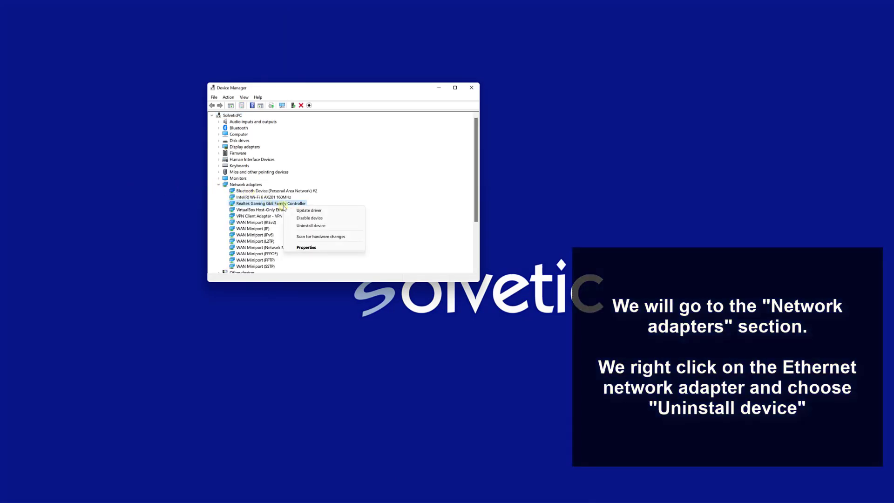
{"action": "left_click", "coordinate": [304, 226]}
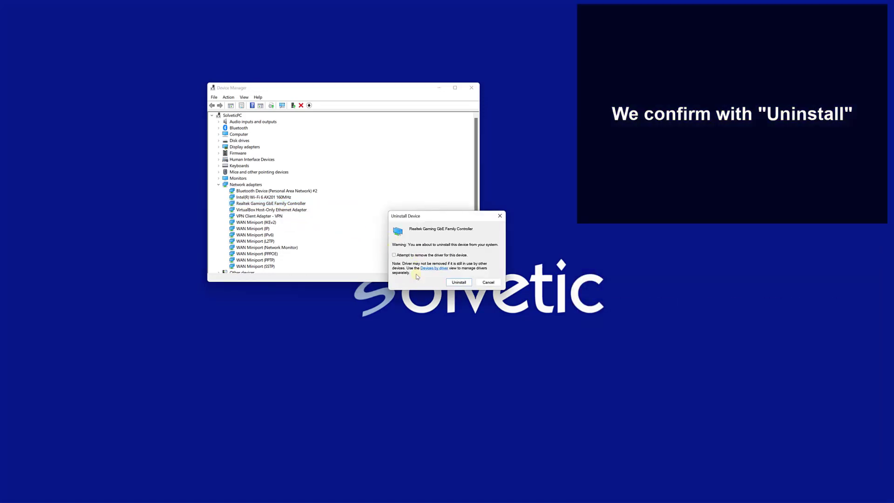
{"action": "left_click", "coordinate": [459, 282]}
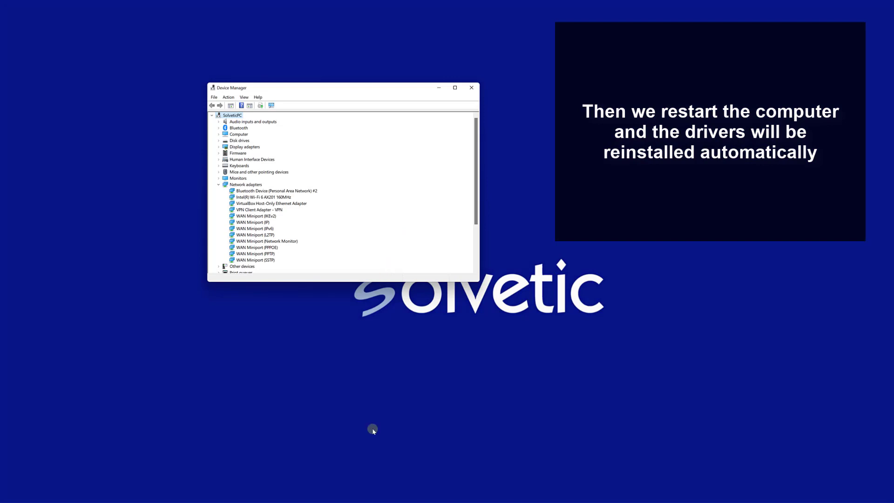
- Try to restart the computer, and check for the Realtek Gaming GbE Family Controller among the network adapters in Device Manager
{"action": "left_click", "coordinate": [371, 495]}
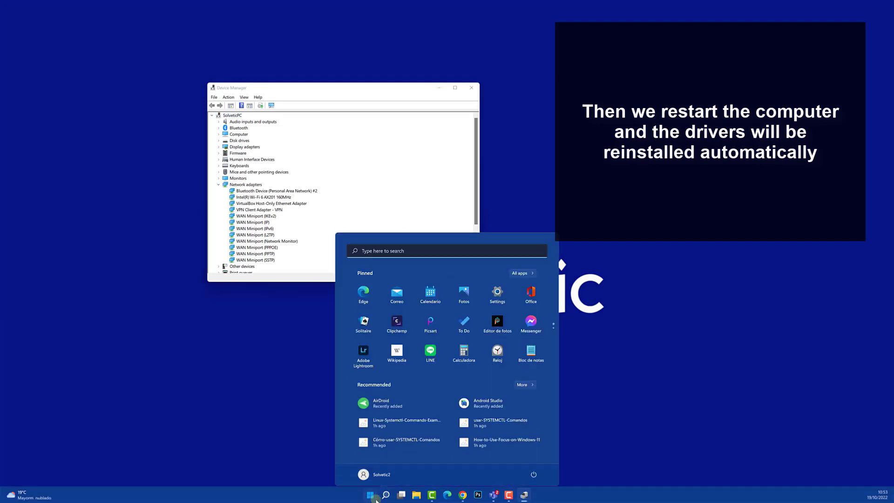
{"action": "left_click", "coordinate": [534, 473]}
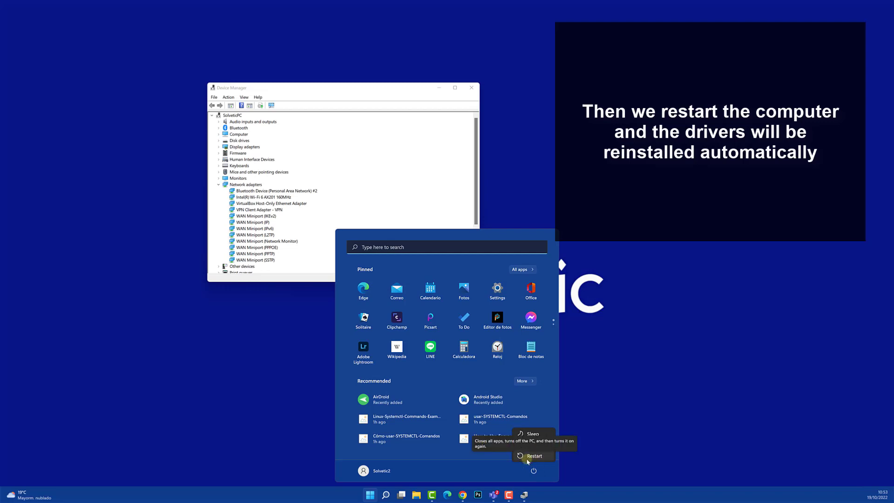
{"action": "left_click", "coordinate": [535, 457]}
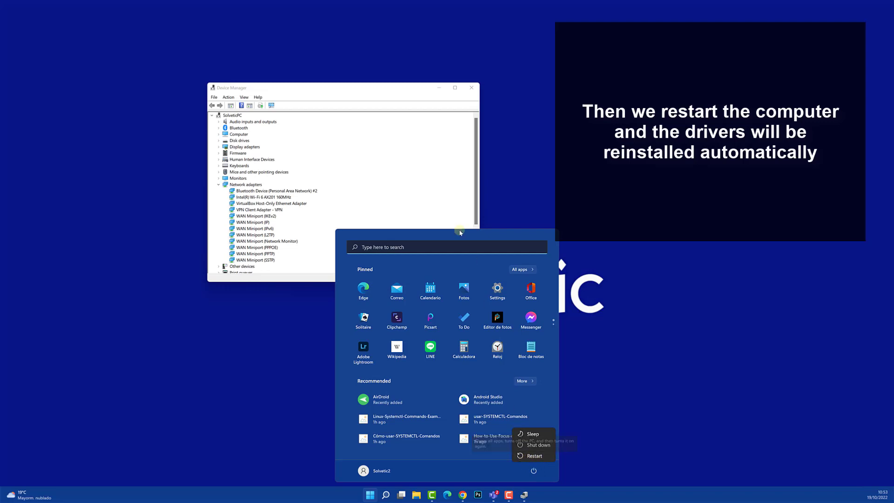
{"action": "left_click", "coordinate": [407, 98]}
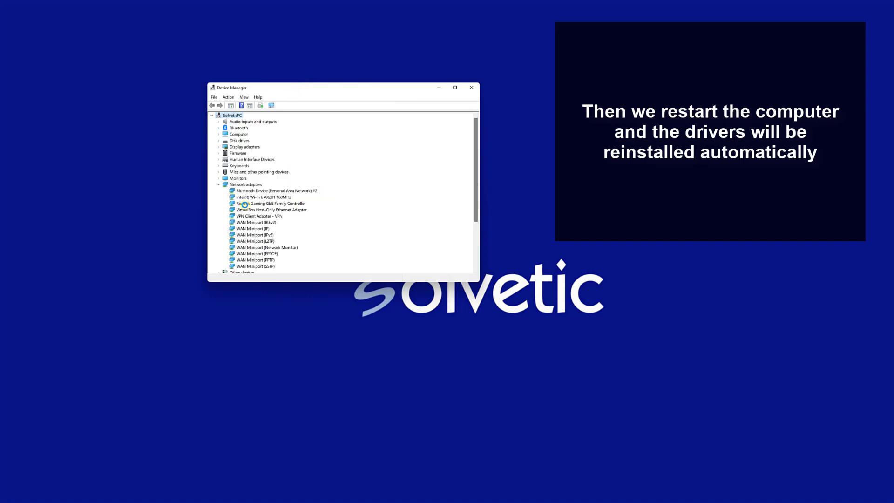
{"action": "left_click", "coordinate": [264, 204]}
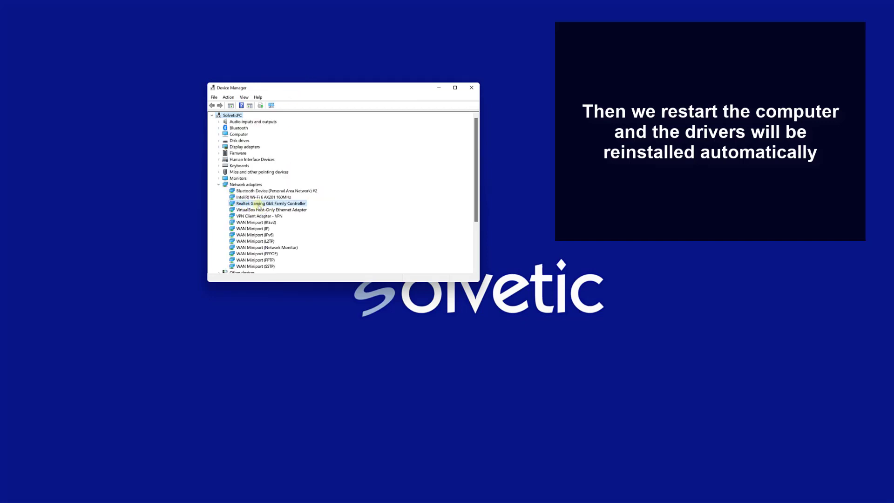